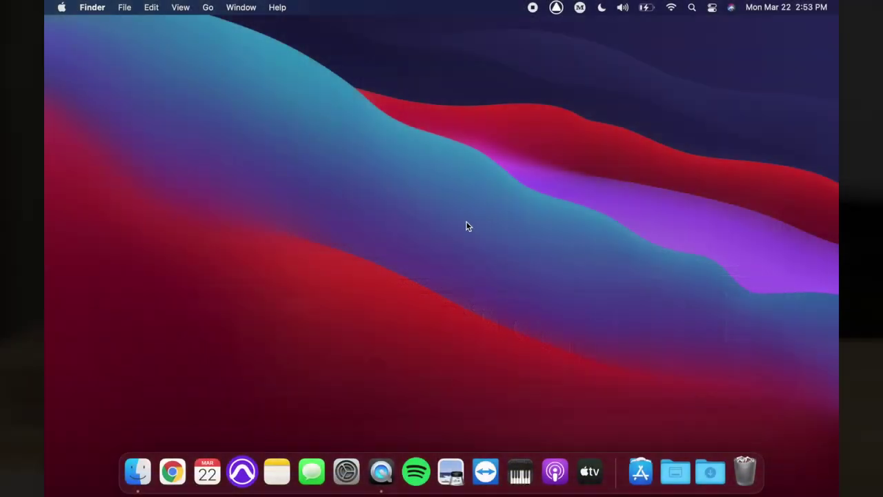
- Open CueMix 5 from the Applications folder
click(640, 473)
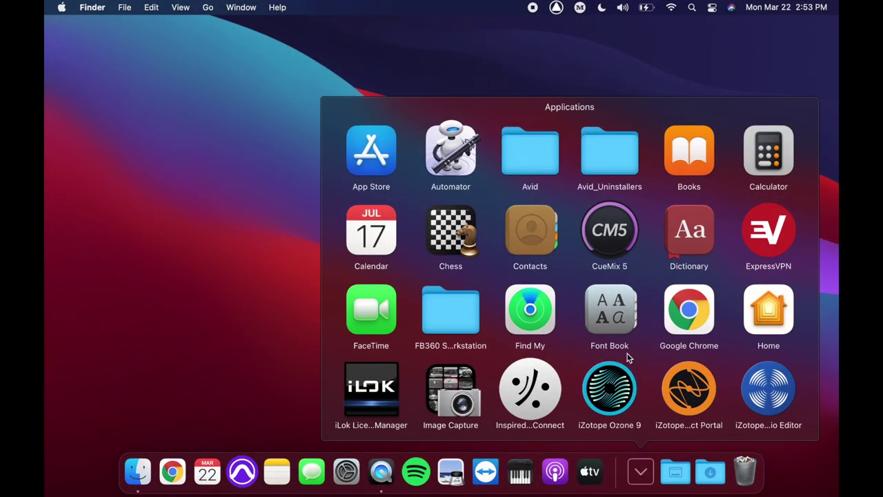
click(613, 234)
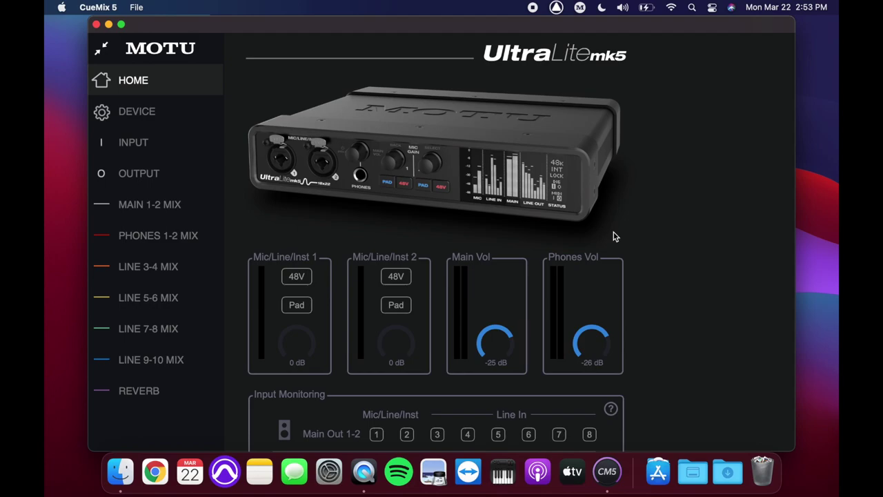
- Toggle 48V phantom power and the pad on and back off for Mic/Line/Inst 1
click(307, 282)
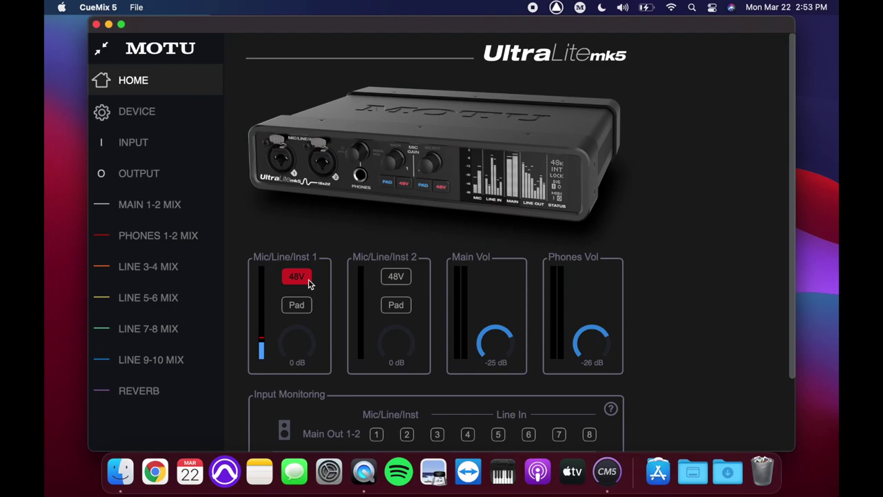
click(308, 306)
click(308, 307)
click(306, 278)
- Set the Mic/Line/Inst 1 gain to 52 dB and the phones volume to -24 dB
drag(298, 338, 301, 189)
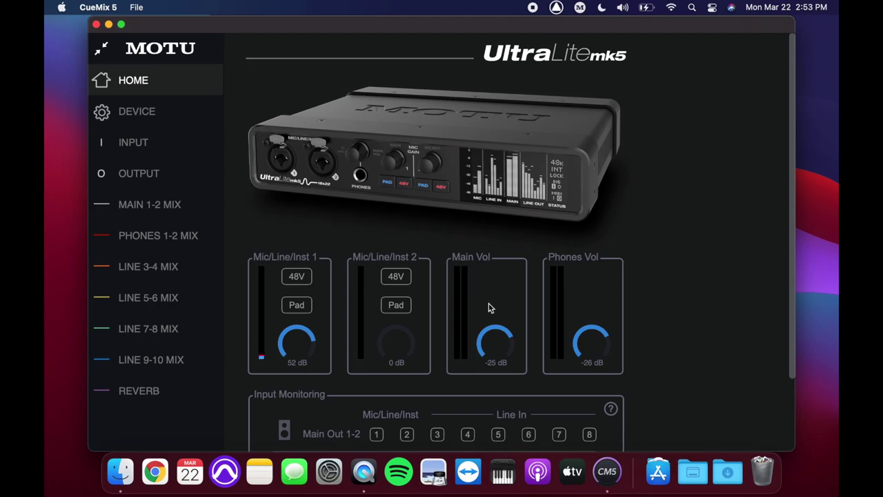
scroll(605, 334, up, 2)
scroll(712, 325, down, 4)
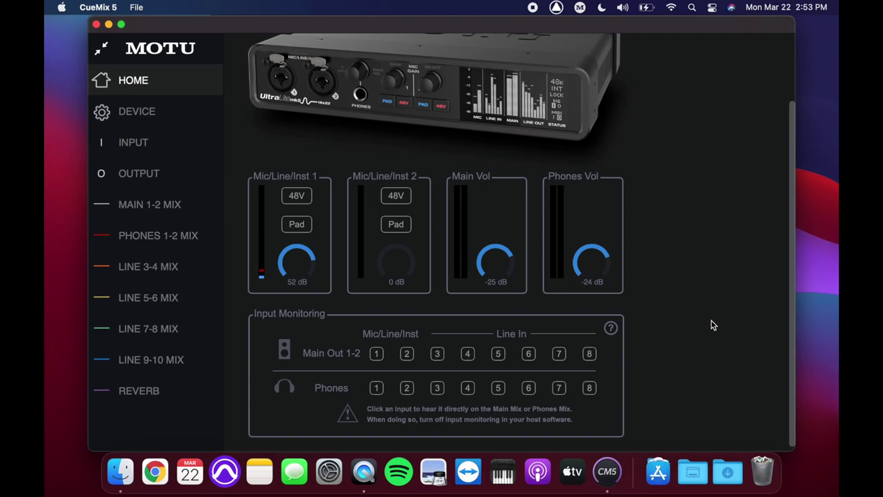
- Turn direct monitoring of Mic/Line/Inst 1 in the phones on and back off
click(377, 388)
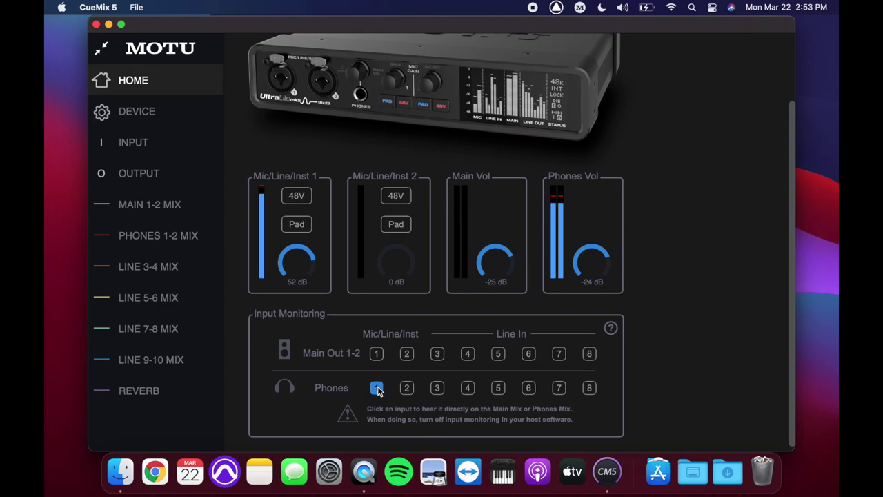
click(377, 388)
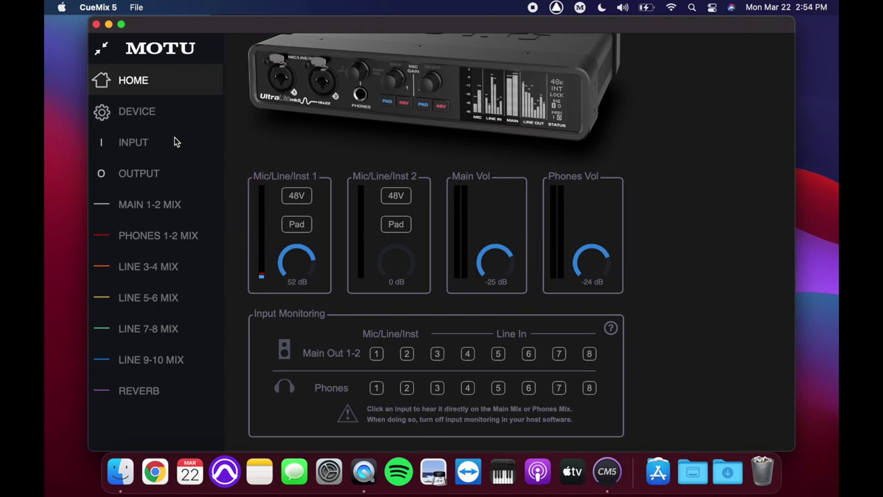
- View the device settings, and toggle phase inversion on the Line 5 and Line 6 inputs on and back off
click(149, 114)
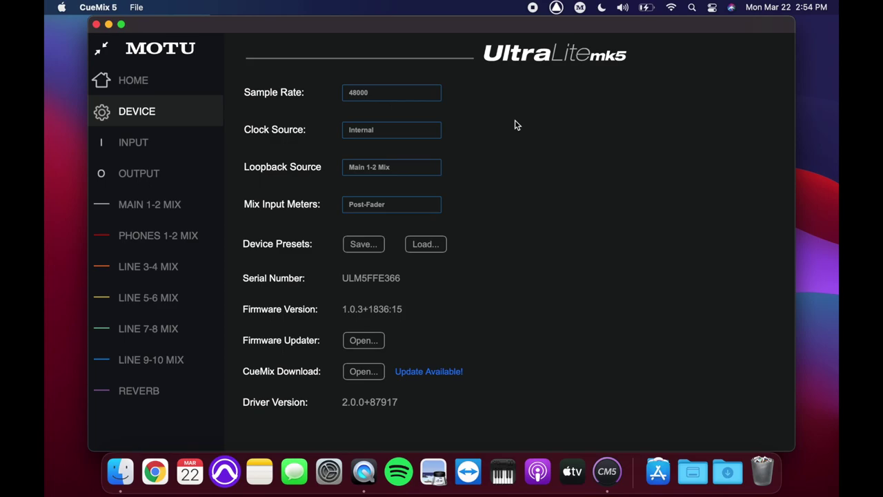
click(155, 143)
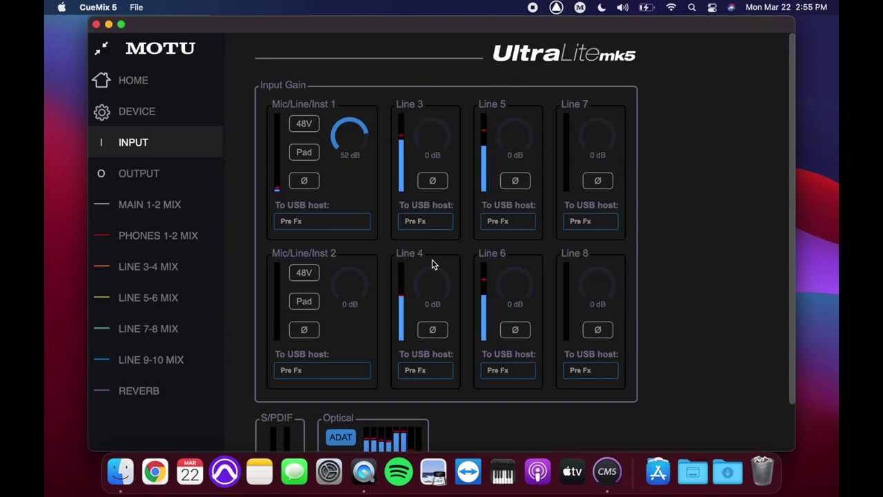
drag(430, 266, 425, 289)
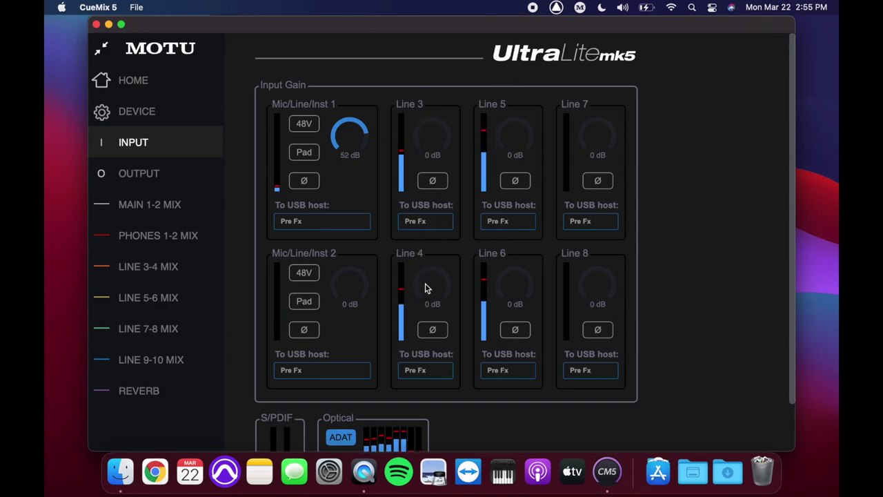
click(524, 185)
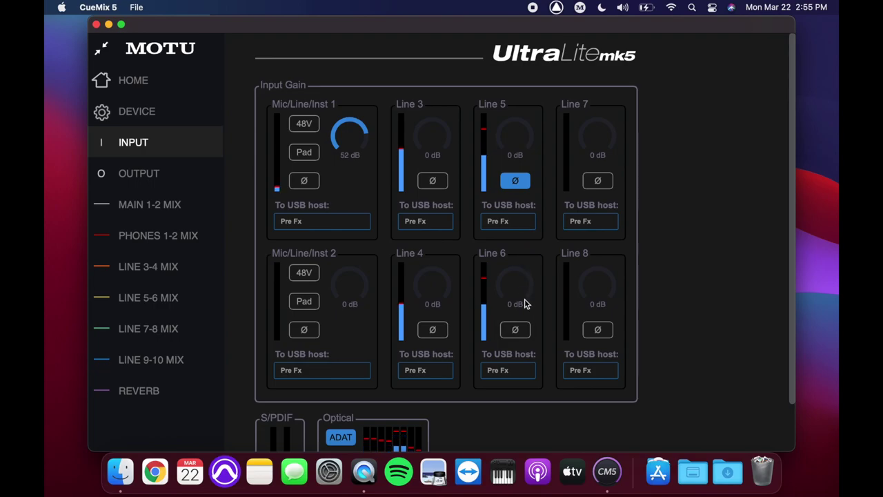
click(524, 331)
click(525, 332)
click(514, 181)
- Switch the optical input format to TOS and back to ADAT
scroll(676, 193, down, 2)
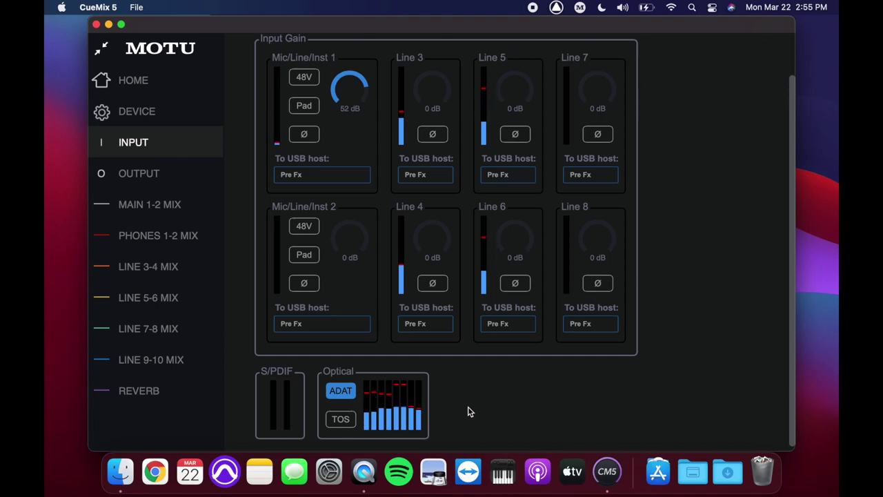
click(353, 421)
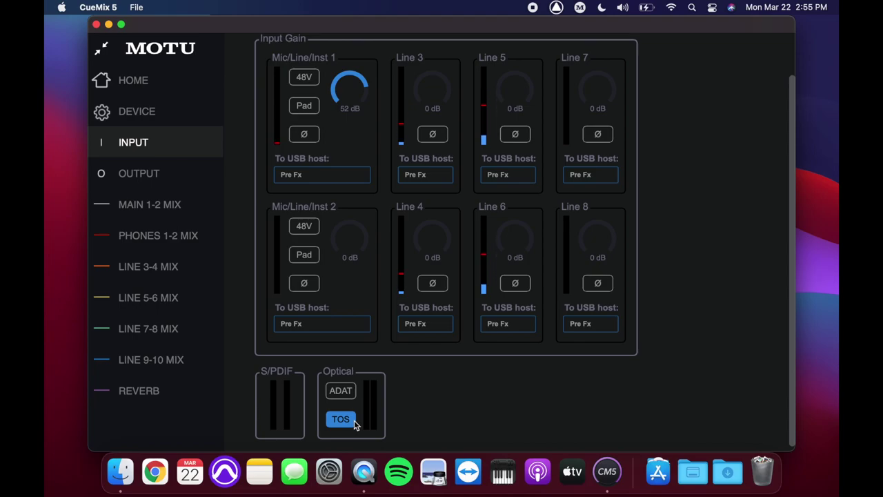
click(353, 393)
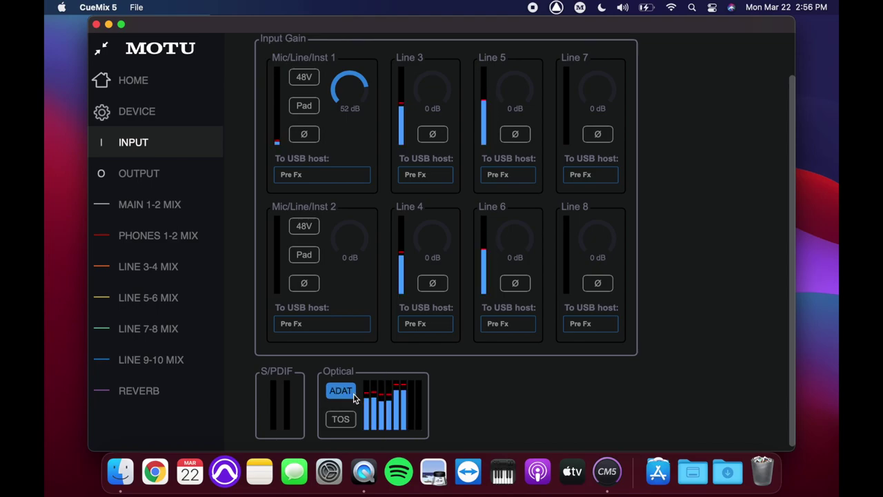
- Add Line Outs 3 to 6 to the Main Volume Group and lower the group volume to -29 dB
click(188, 178)
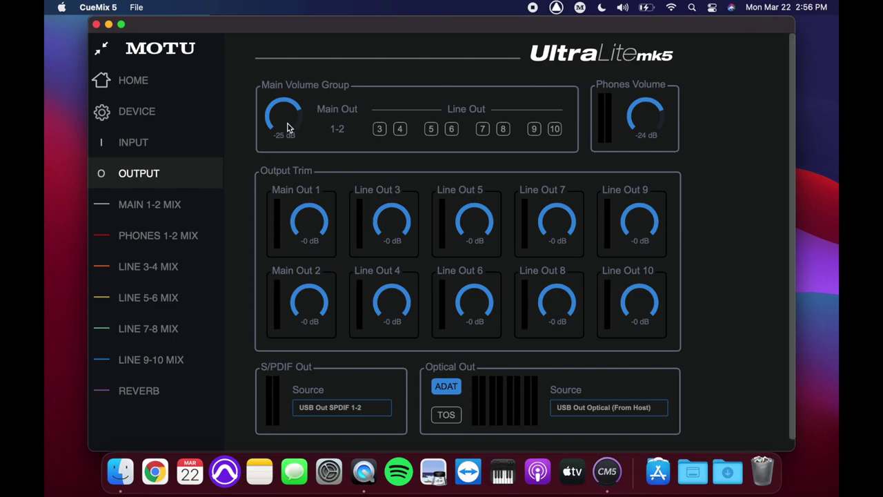
mouse_move(286, 140)
mouse_down()
mouse_move(275, 211)
mouse_move(292, 140)
mouse_up()
click(381, 129)
click(400, 129)
click(431, 130)
click(451, 129)
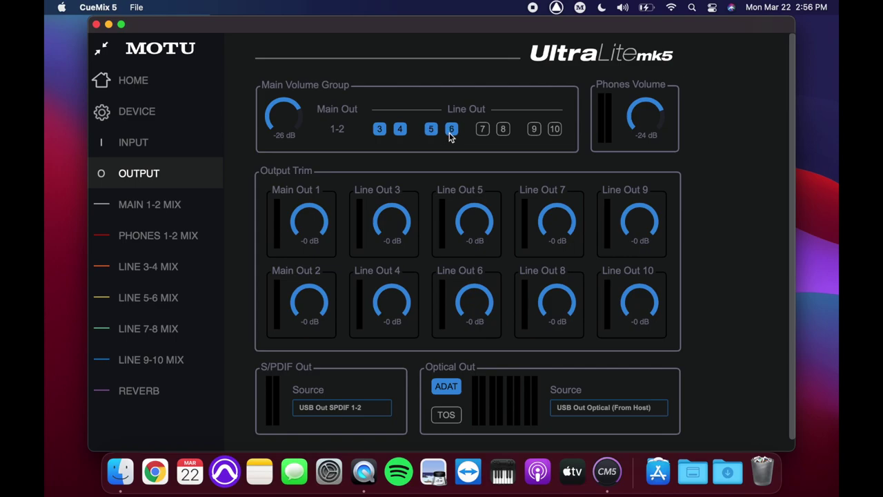
mouse_move(291, 121)
mouse_down()
mouse_move(289, 151)
mouse_move(298, 131)
mouse_up()
- Remove Line Outs 3 to 6 from the Main Volume Group
click(379, 129)
click(400, 129)
click(430, 130)
click(451, 131)
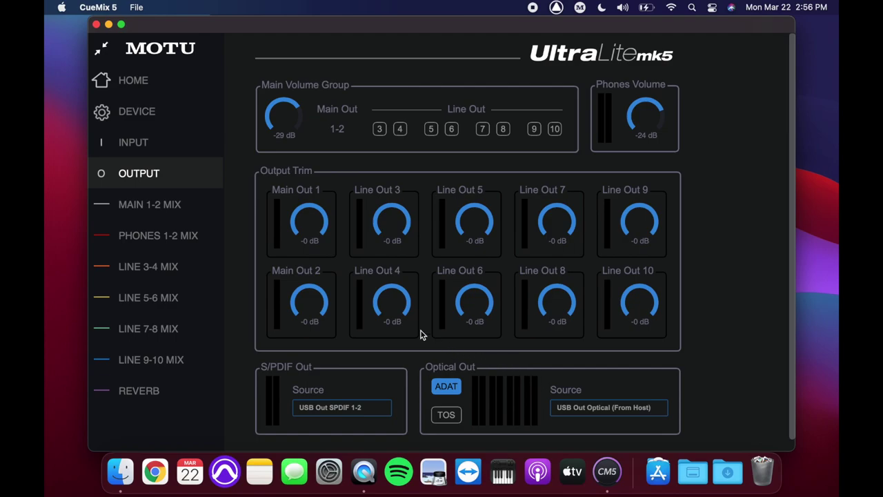
- Enable direct monitoring of Line In 3 and 4 on Main Out 1-2 from the home page
click(177, 81)
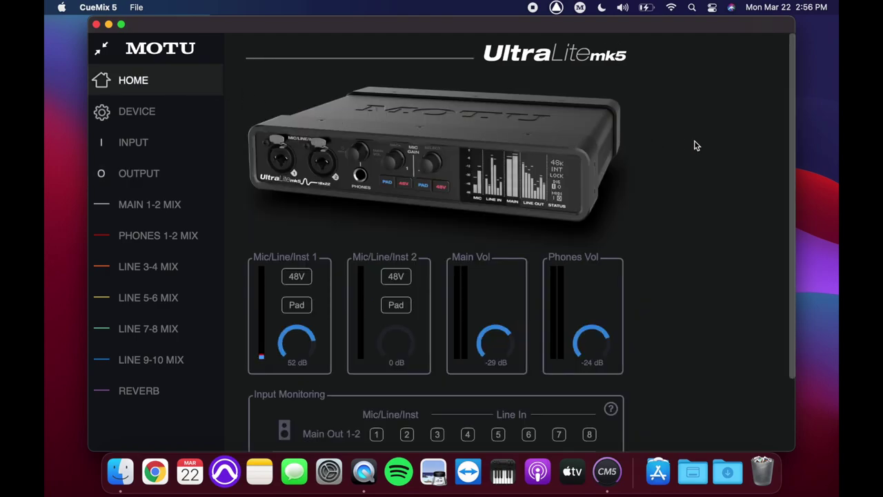
scroll(695, 145, down, 5)
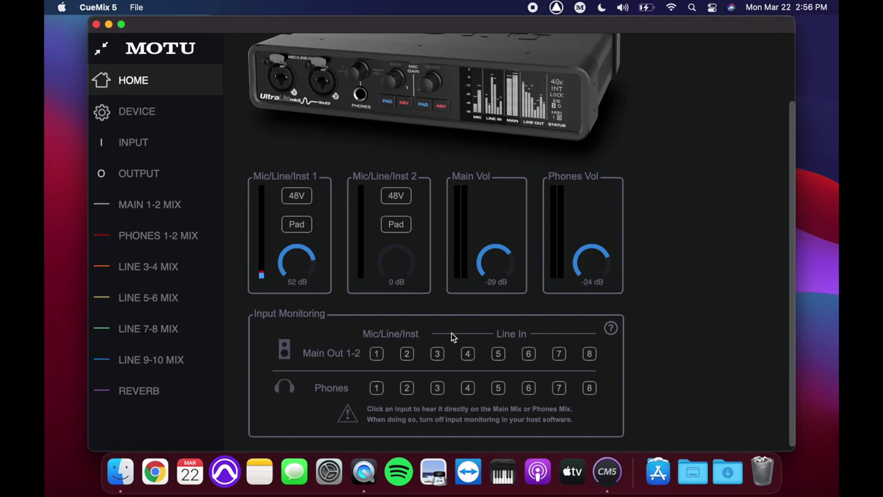
click(436, 354)
click(466, 354)
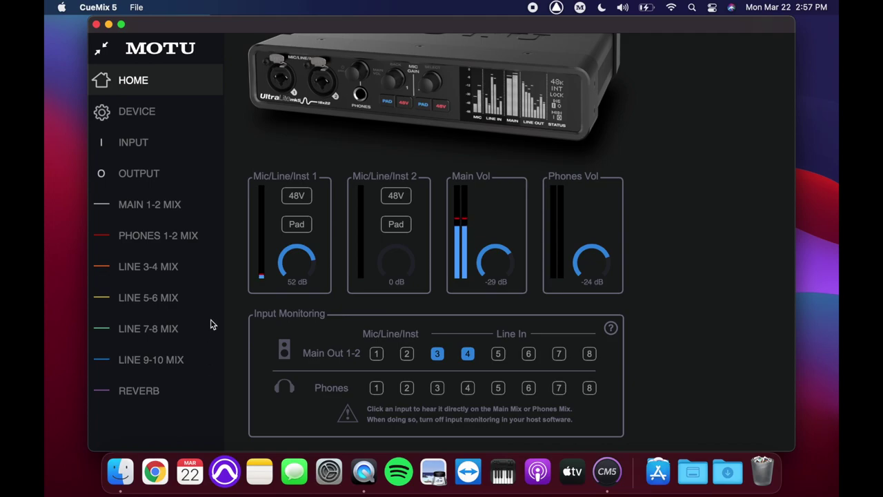
- Raise the Line 5 and Line 6 faders partway in the Main 1-2 mix
click(186, 207)
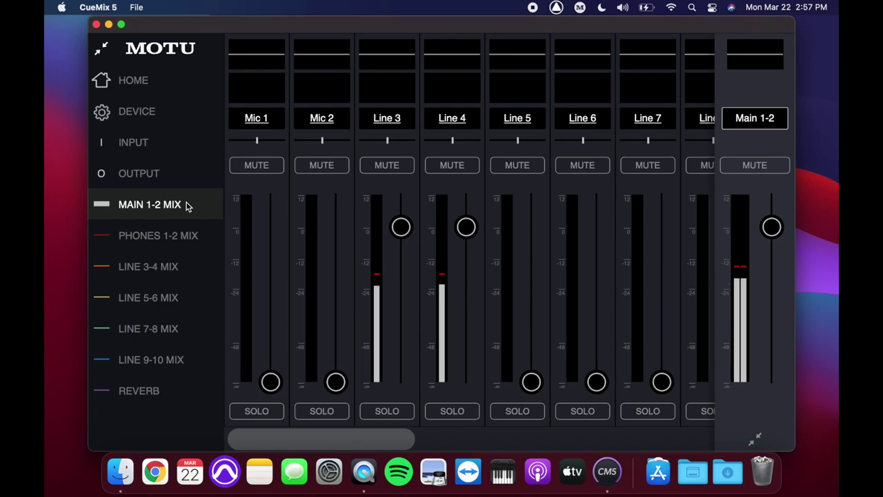
drag(532, 383, 531, 278)
drag(598, 374, 598, 247)
- Raise the ADAT 1, ADAT 2 and ADAT 3 faders partway in the Main 1-2 mix
scroll(559, 305, right, 5)
scroll(559, 309, right, 2)
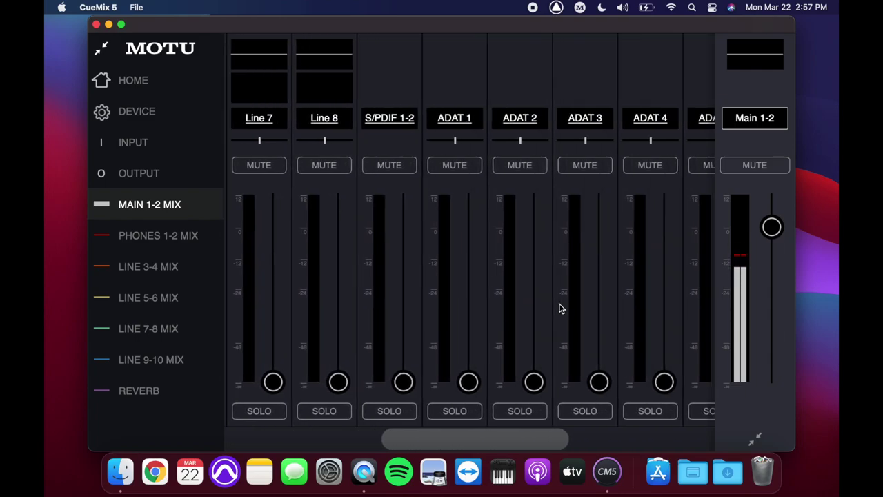
drag(533, 378, 532, 250)
drag(469, 380, 474, 248)
drag(598, 381, 600, 252)
- Jump the ADAT 4 fader to 0 dB, and reset the ADAT 1 to 4 faders to -∞
double_click(664, 382)
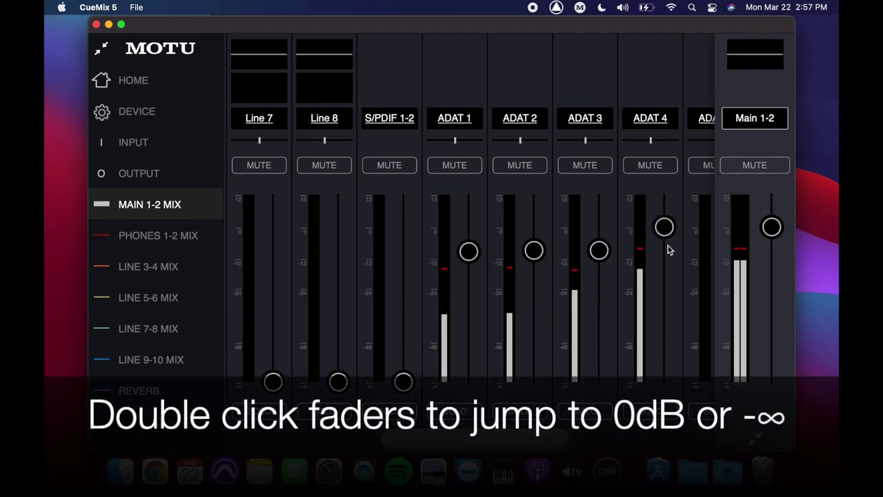
double_click(663, 228)
double_click(599, 250)
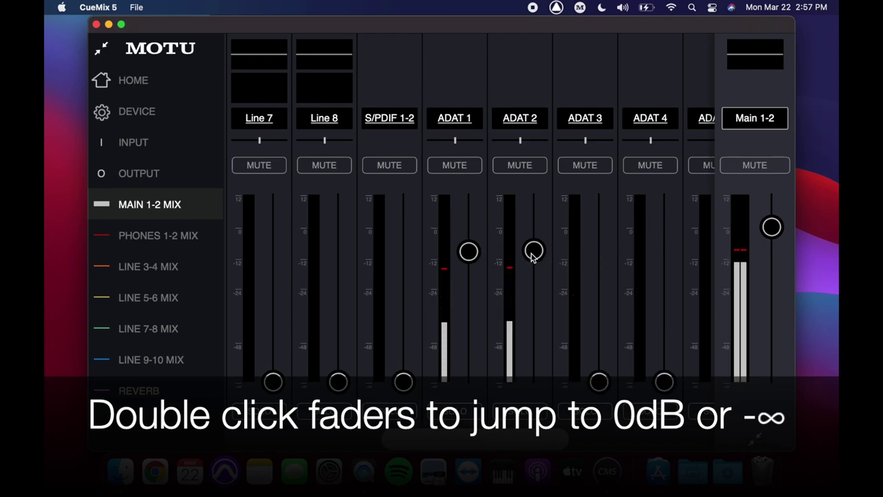
double_click(533, 250)
double_click(468, 252)
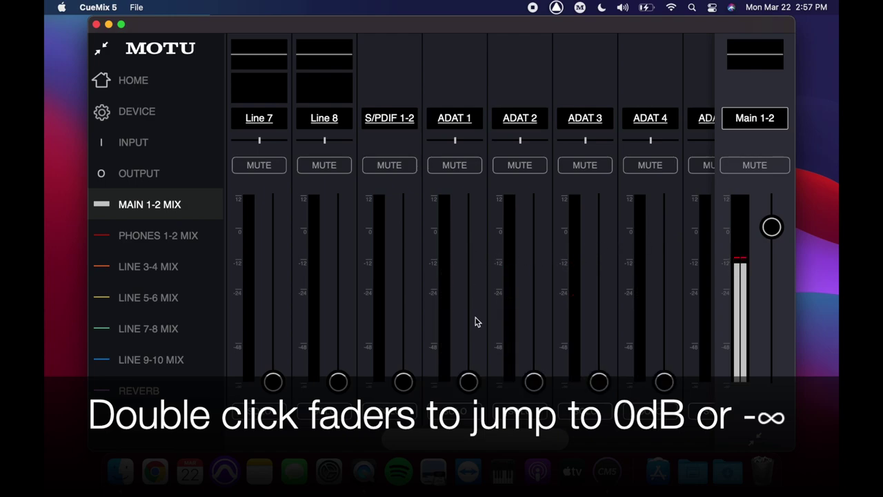
- Set the ADAT 1 to 4 faders to 0 dB and lower the Main 1-2 master fader slightly
double_click(468, 381)
double_click(533, 381)
double_click(598, 381)
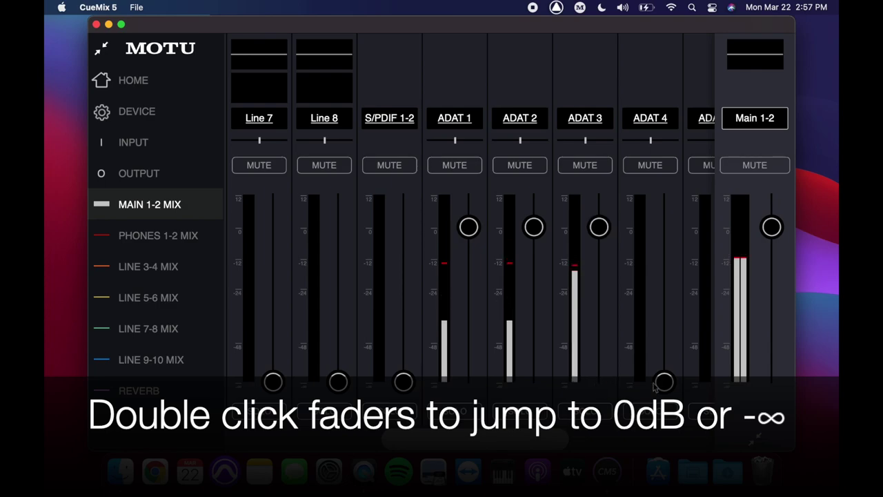
double_click(662, 381)
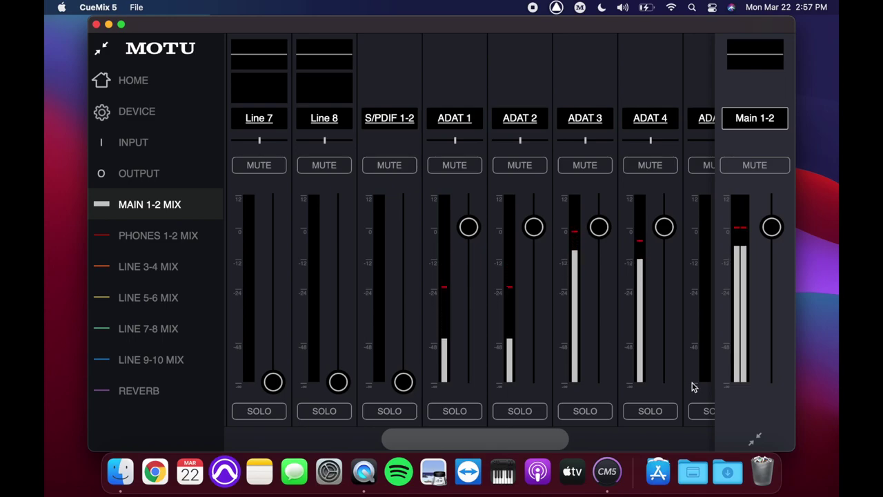
mouse_move(771, 235)
mouse_down()
mouse_move(773, 336)
mouse_move(774, 238)
mouse_up()
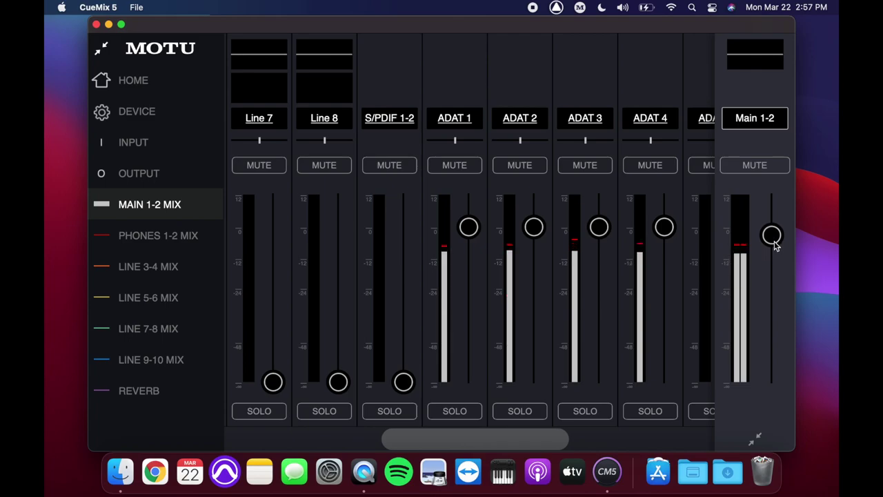
- Solo Line 3 and Line 4 in the Main 1-2 mix and release both solos
scroll(588, 361, left, 10)
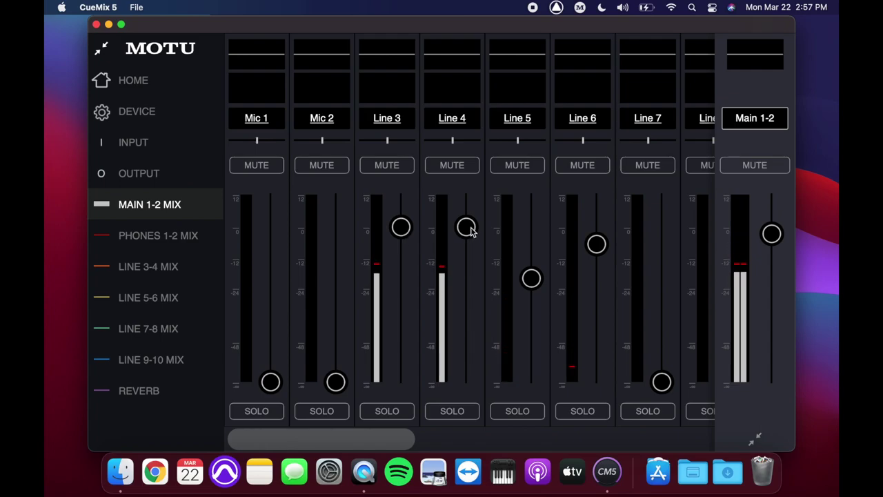
click(395, 411)
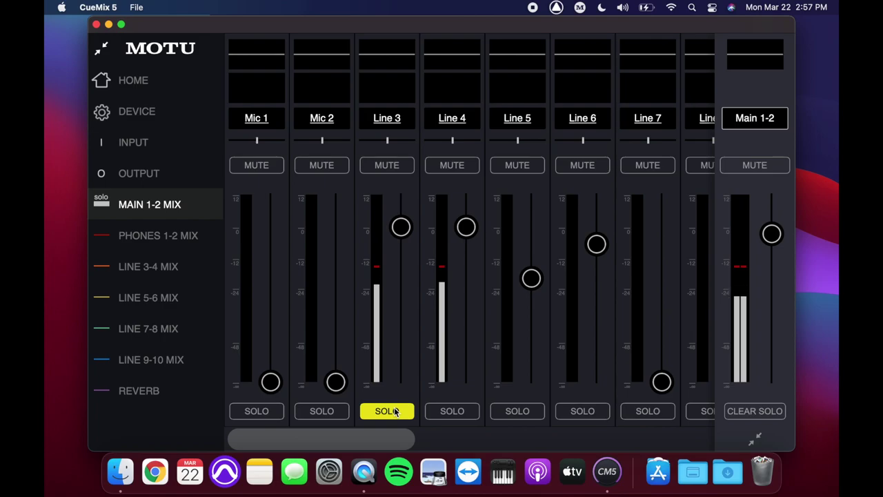
click(457, 414)
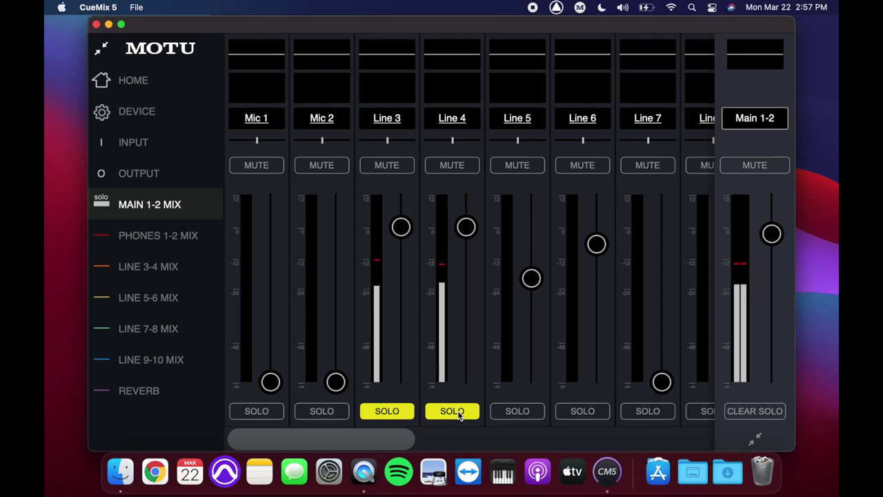
click(459, 412)
click(399, 413)
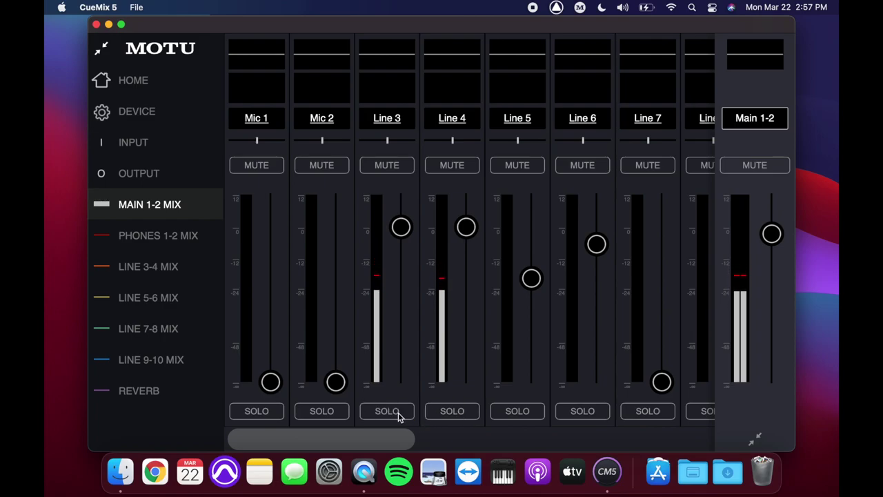
- Mute Line 3 and Line 4 in the Main 1-2 mix and unmute both channels
click(404, 172)
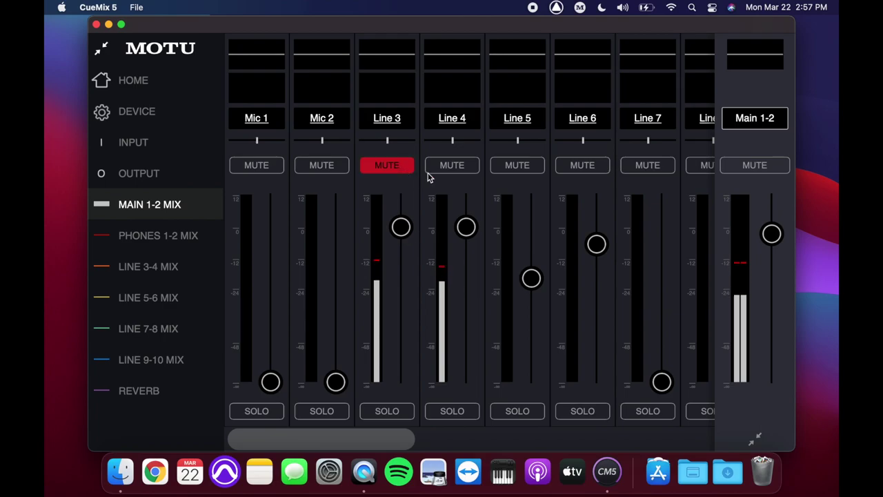
click(452, 171)
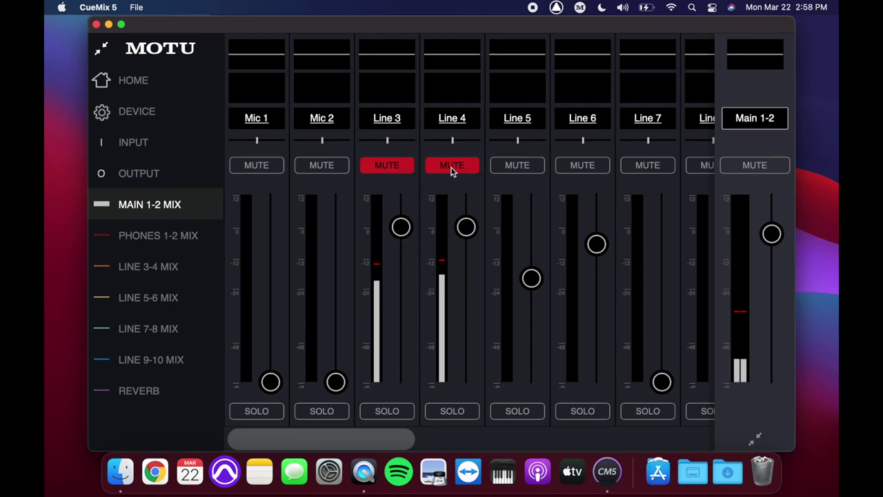
click(452, 171)
click(404, 170)
- Pan Line 3 hard left and Line 4 hard right in the Main 1-2 mix
drag(387, 142, 330, 137)
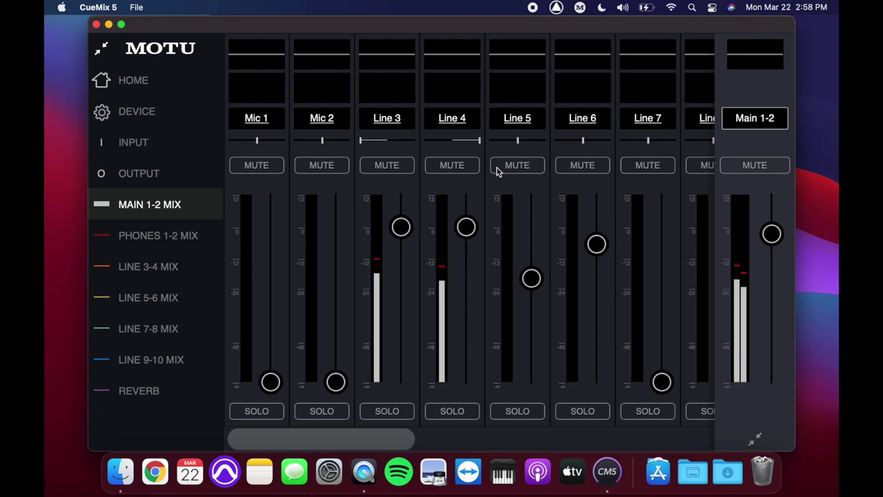
- Solo Line 4 and Line 3 together in the Main 1-2 mix, check the solo indicator and release both solos
click(450, 409)
click(399, 412)
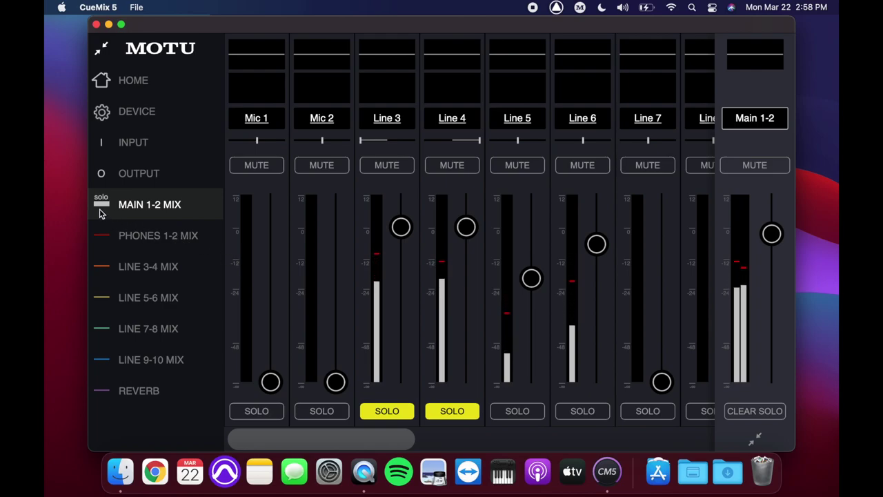
click(389, 412)
click(454, 411)
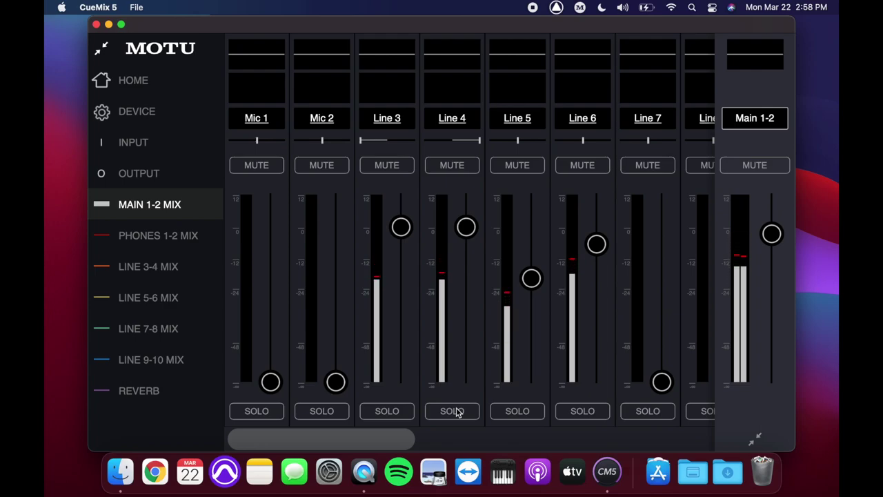
- Set the Line 3, Line 4, Line 5 and Line 6 faders to 0 dB in the Phones 1-2 mix
click(197, 238)
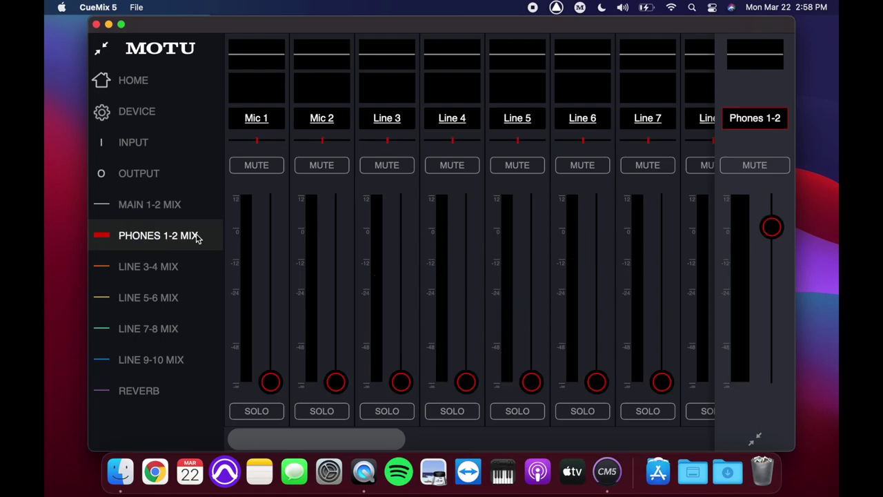
double_click(401, 385)
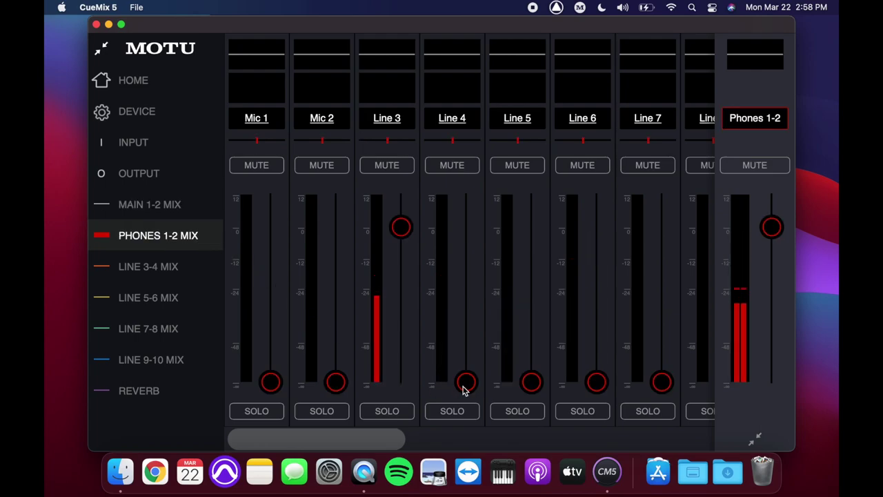
double_click(465, 385)
double_click(531, 381)
double_click(596, 381)
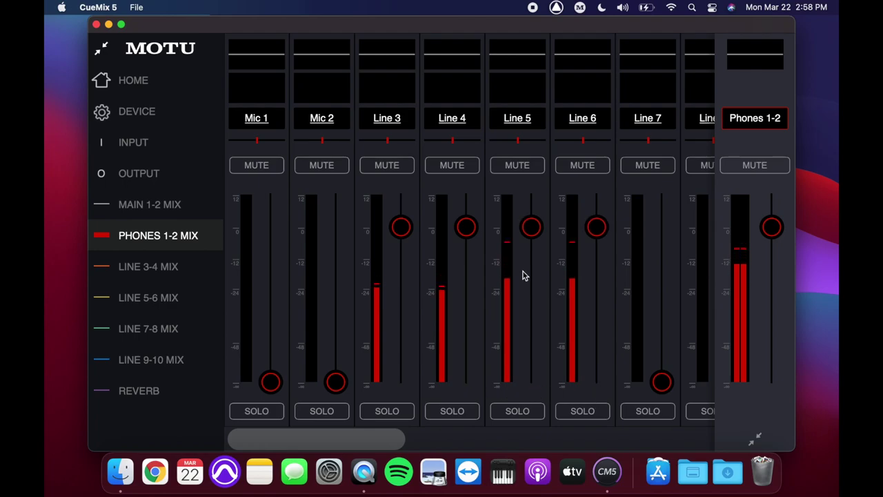
- Lower Line 5 and Line 6 slightly in the Phones 1-2 mix and pan Line 6 most of the way right
drag(531, 229, 531, 247)
drag(597, 228, 598, 241)
drag(583, 140, 605, 140)
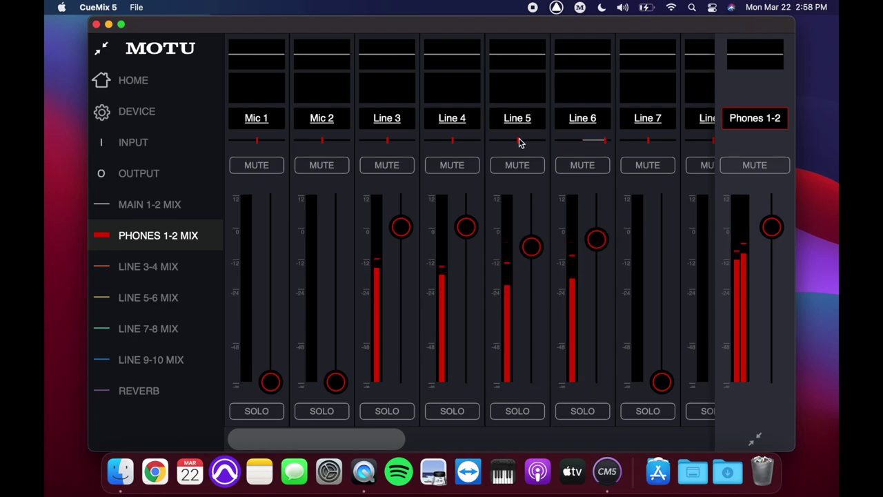
- Set the ADAT 2 to 5 faders to 0 dB in the Line 3-4 mix and mute ADAT 4 and ADAT 5
click(209, 267)
drag(379, 440, 496, 414)
double_click(539, 381)
double_click(604, 382)
double_click(668, 381)
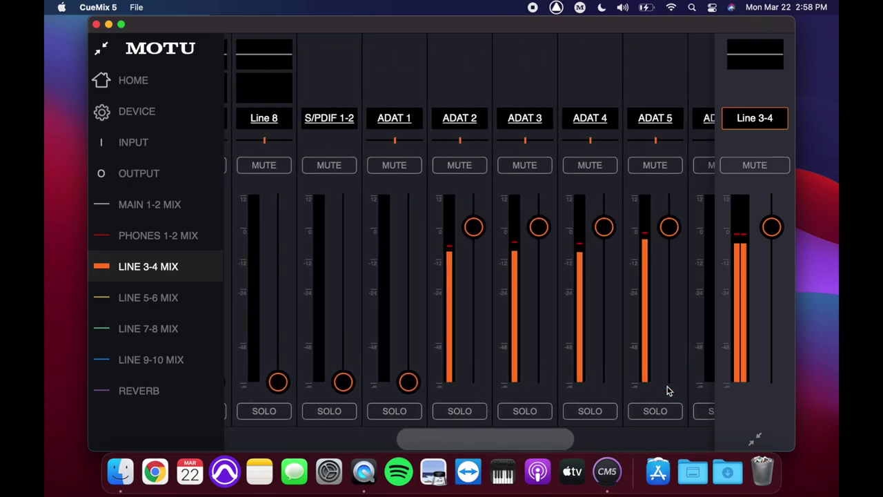
click(607, 166)
click(651, 166)
- Set the ADAT 1 and ADAT 2 faders to 0 dB in the Line 5-6 mix
click(173, 295)
double_click(410, 381)
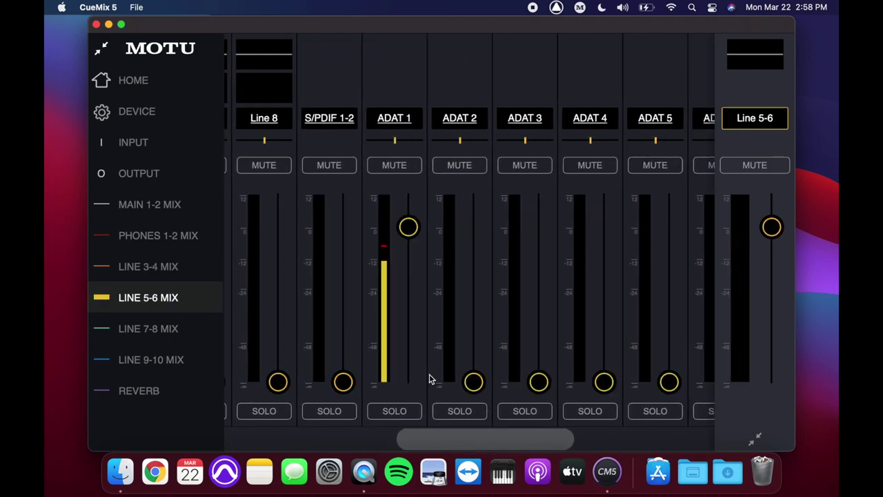
double_click(473, 382)
- Pan ADAT 2 partly right in the Line 5-6 mix and solo ADAT 2 and ADAT 1
drag(447, 142, 467, 144)
click(470, 410)
click(397, 412)
- Set ADAT 2, ADAT 3, Line 5 and Line 4 to 0 dB in the Line 7-8 mix and pull its master fader below -12 dB
click(207, 328)
double_click(473, 381)
double_click(538, 381)
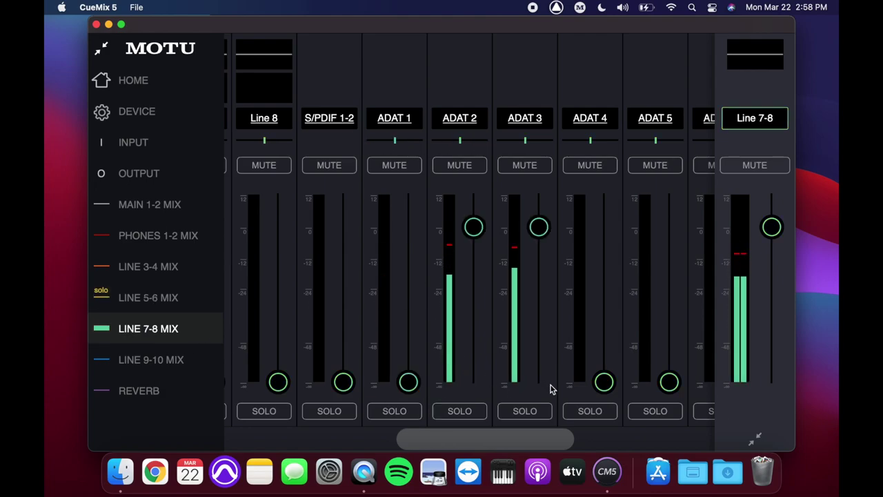
scroll(524, 386, left, 5)
double_click(400, 383)
double_click(335, 381)
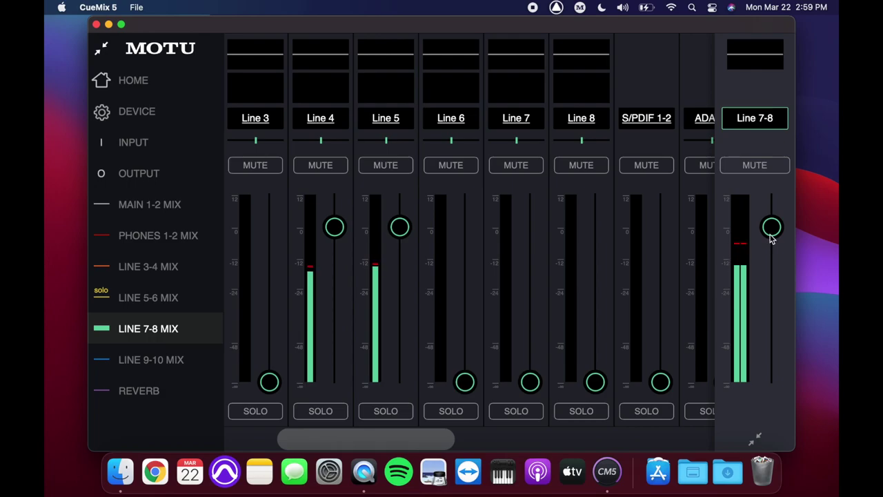
drag(771, 231, 770, 280)
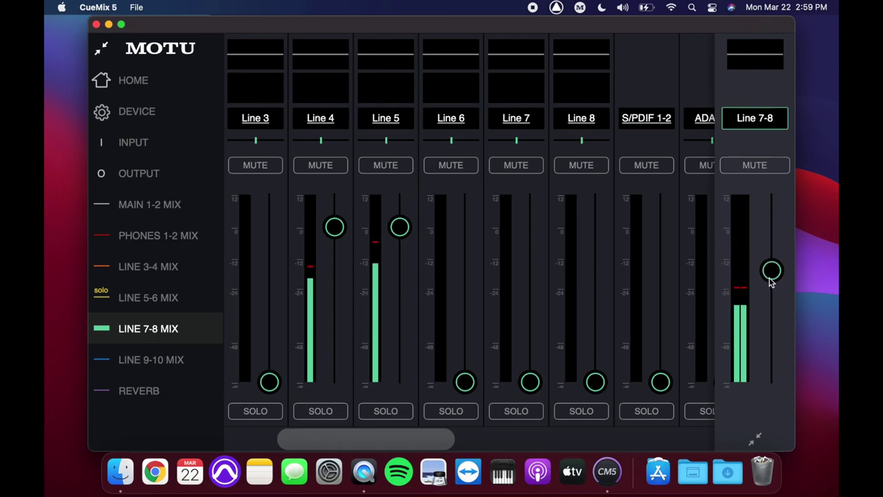
- From the Main 1-2 mix, give Line 3 a 110 Hz low cut plus EQ boosts of 4.6 dB at 3764 Hz and 3.5 dB at 1276 Hz
click(207, 205)
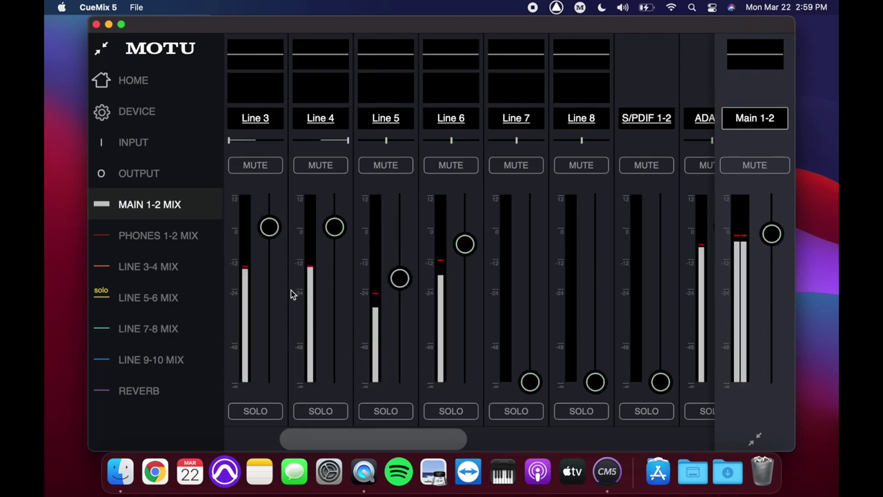
scroll(367, 347, left, 5)
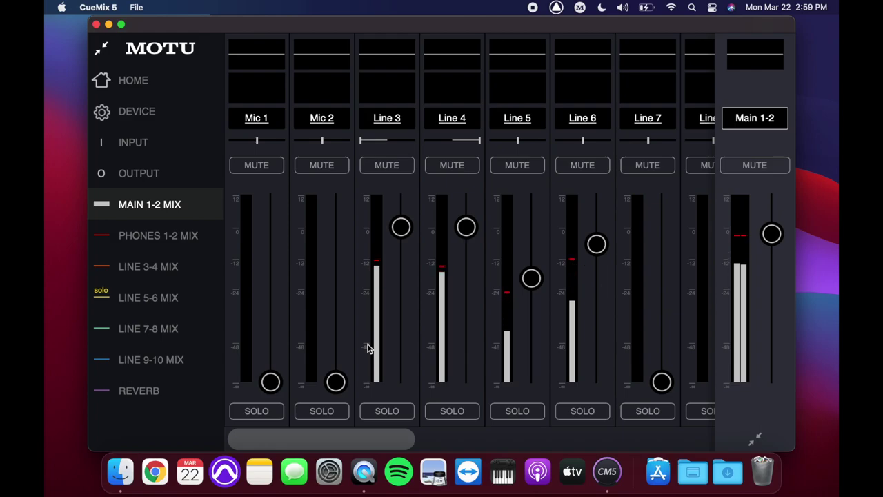
click(389, 61)
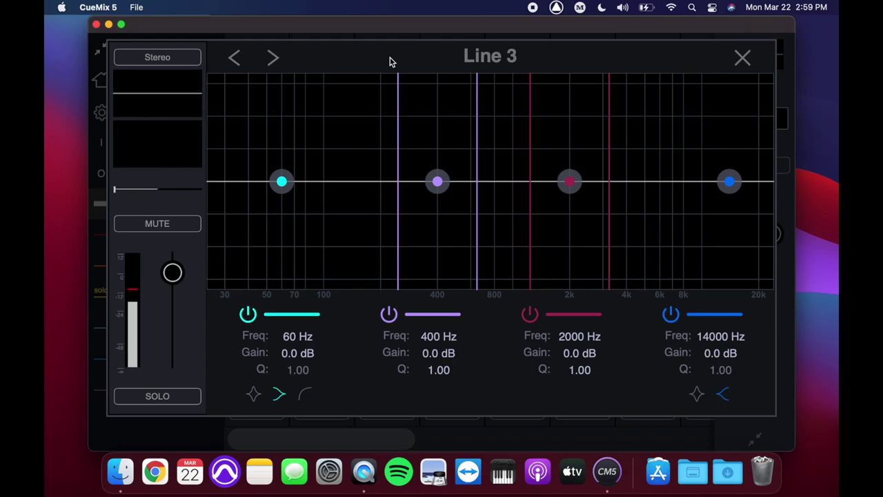
click(307, 395)
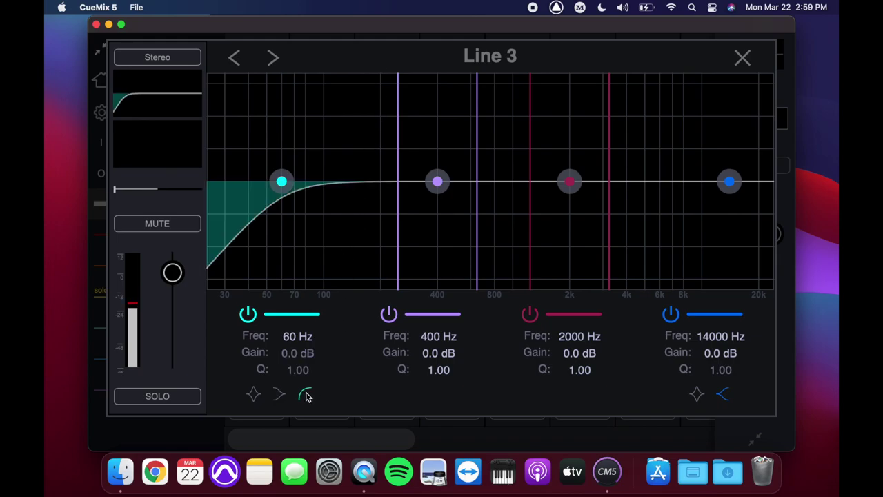
drag(284, 185, 332, 190)
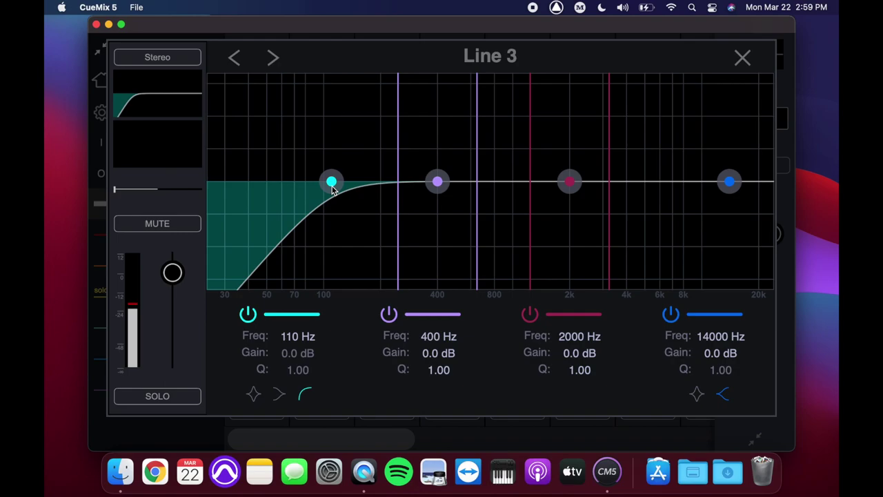
drag(730, 182, 621, 159)
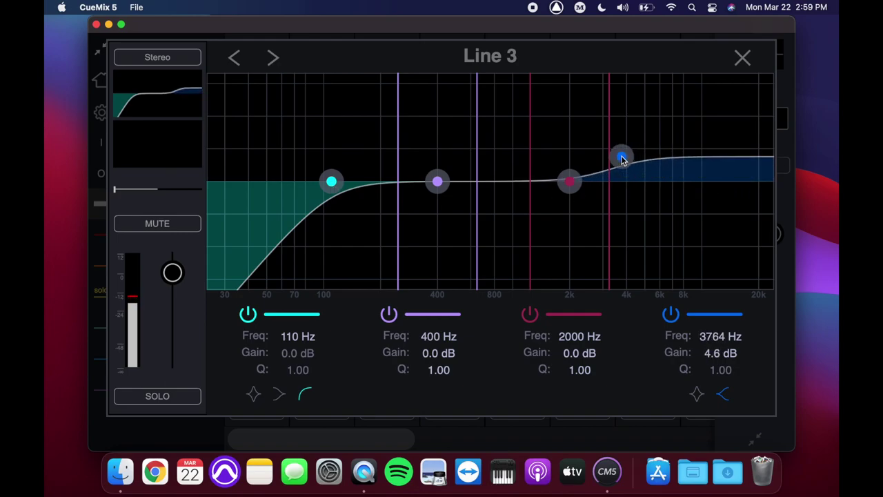
drag(569, 182, 533, 162)
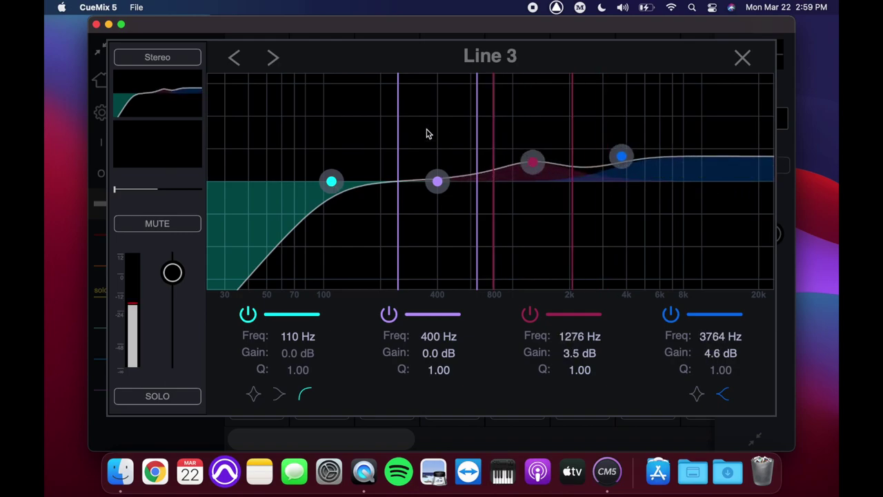
- Give Line 4 a 98 Hz low cut plus EQ boosts of 3.9 dB at 656 Hz and 5.0 dB at 2009 Hz
click(273, 60)
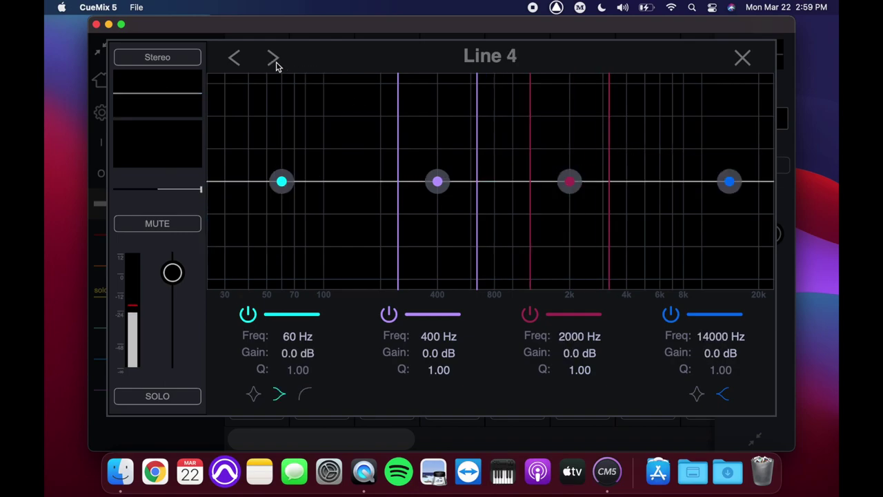
click(304, 392)
drag(278, 180, 323, 183)
drag(455, 187, 571, 157)
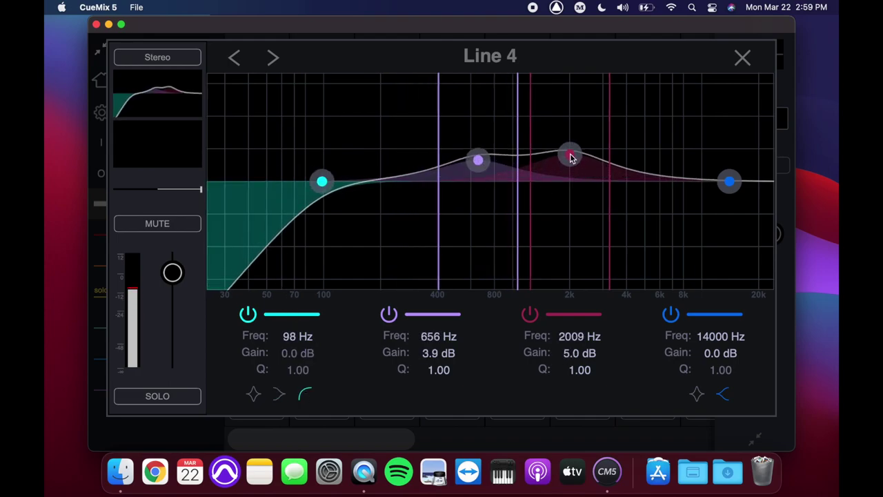
- Set Line 4's high shelf to 3.8 dB at 6892 Hz and its low-mid band to -4.6 dB at 401 Hz, closing the EQ
drag(727, 183, 671, 161)
drag(478, 162, 438, 208)
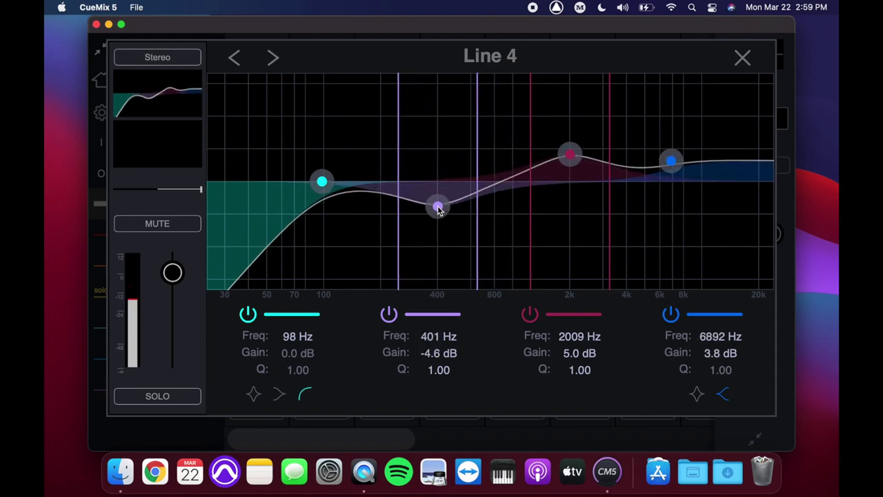
click(742, 58)
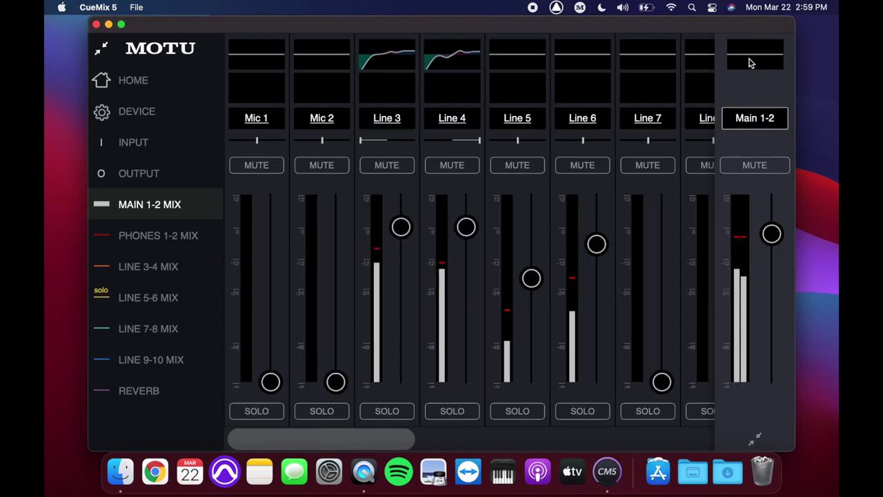
- Boost the Main 1-2 output EQ by 3.5 dB at 150 Hz, 3.0 dB at 3490 Hz and 2.3 dB at 1033 Hz
click(750, 64)
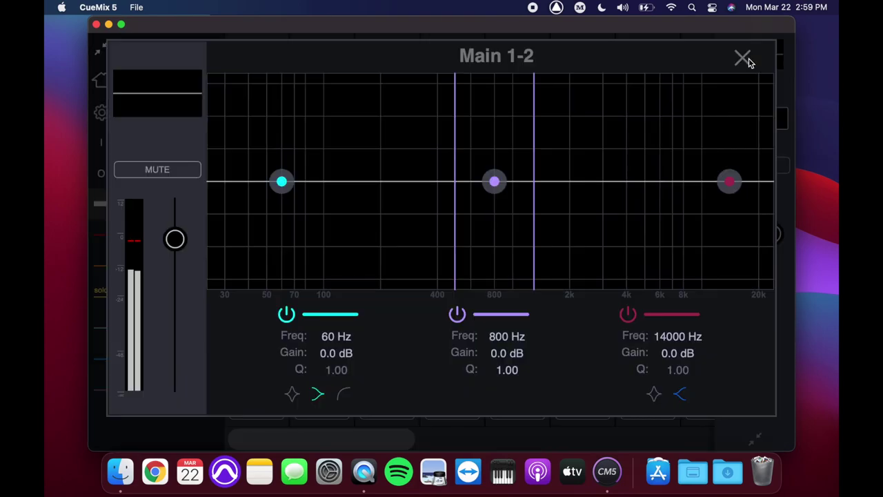
drag(282, 182, 357, 161)
drag(728, 182, 615, 164)
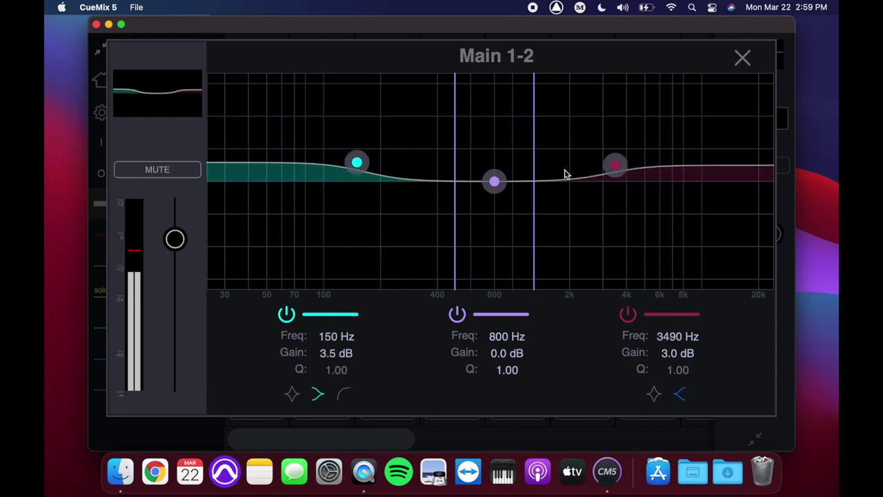
drag(497, 182, 516, 172)
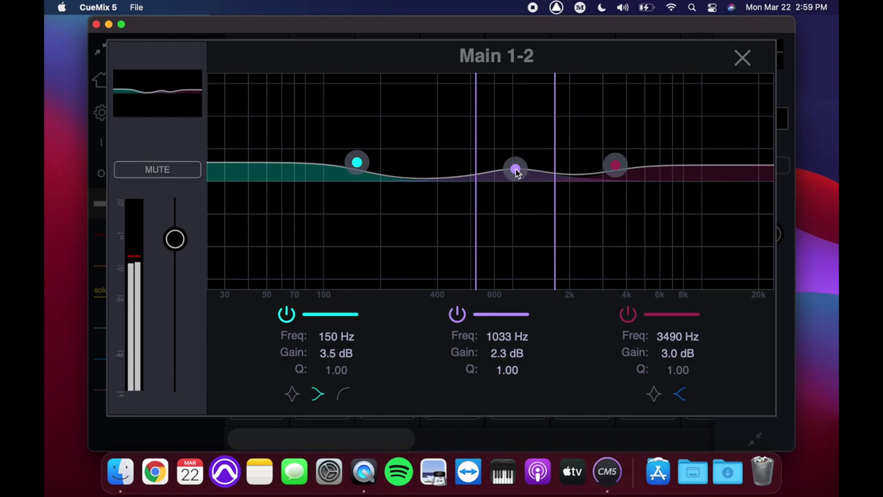
click(742, 59)
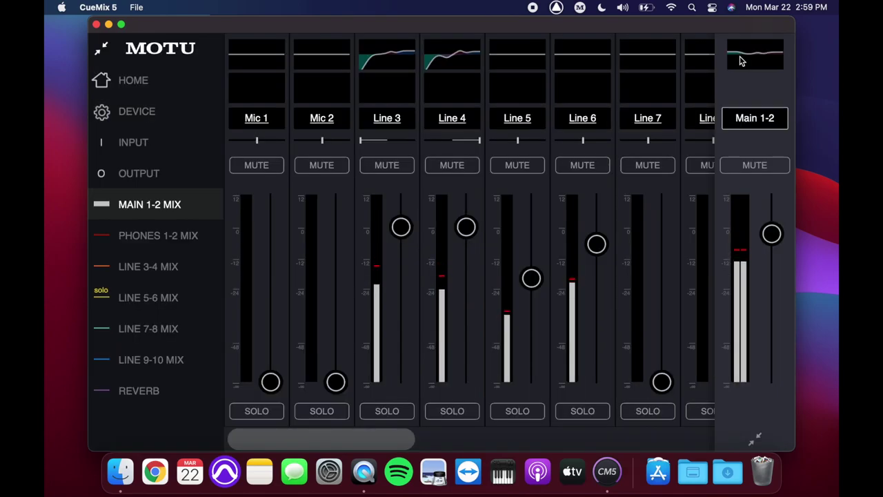
- Enable the gate and the compression on Mic 1 and close its dynamics view
click(267, 94)
click(243, 104)
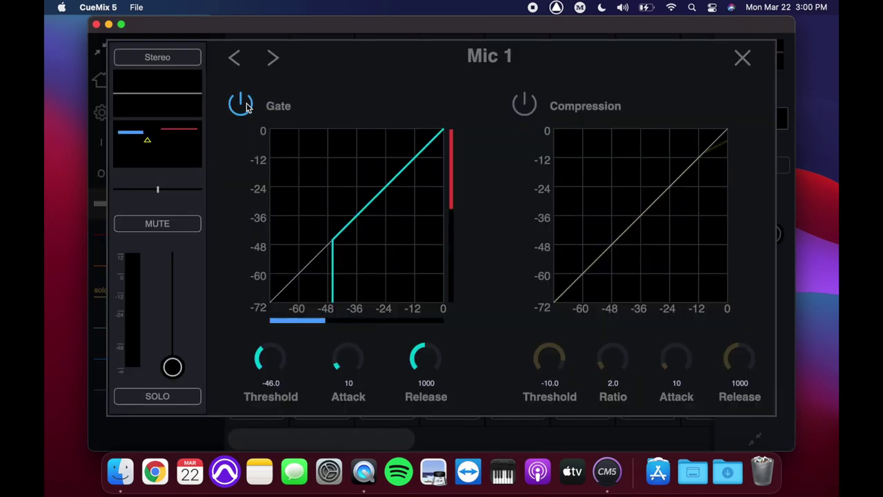
click(523, 107)
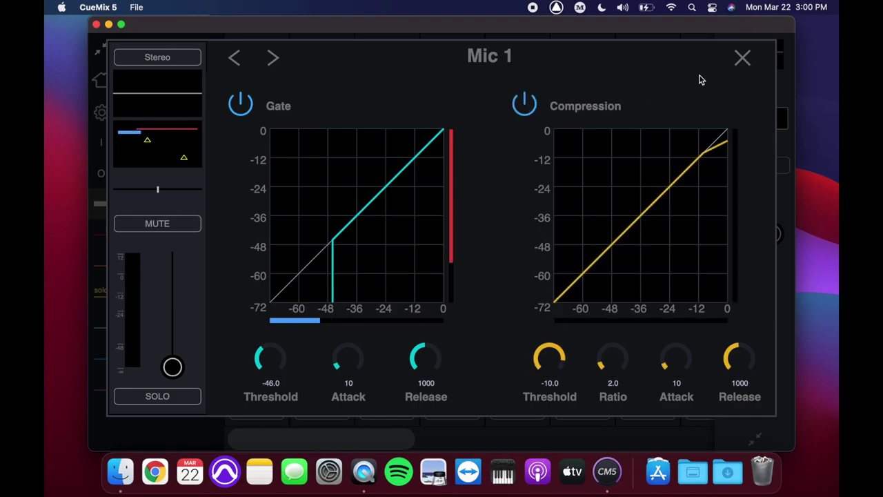
click(742, 58)
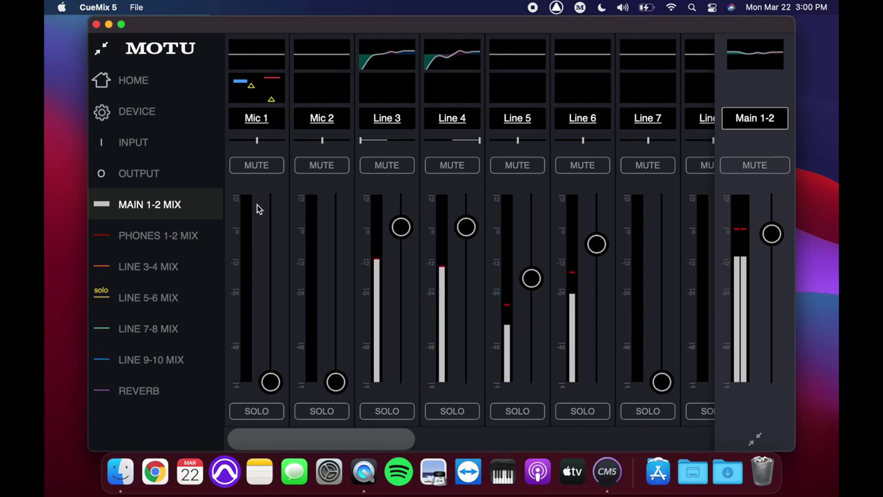
- Check the channels' EQ and dynamics in the Phones 1-2 mix and the Line 3-4 to Line 9-10 mixes
click(208, 240)
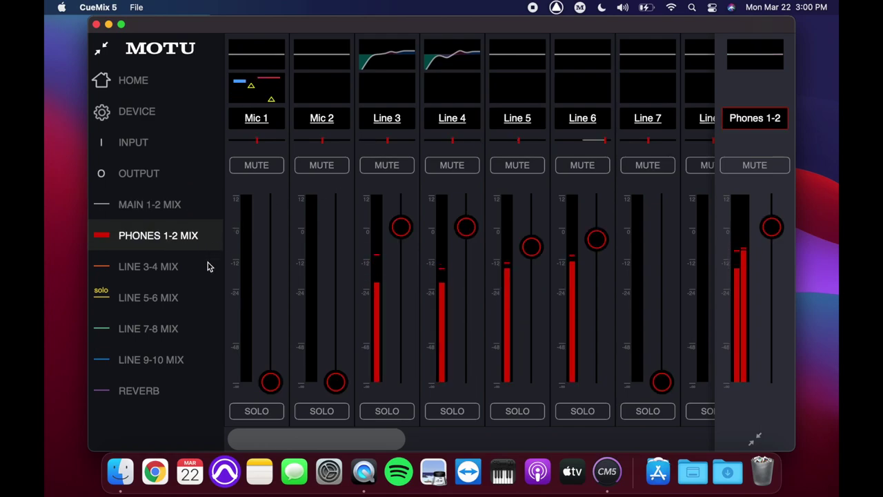
click(209, 266)
click(208, 300)
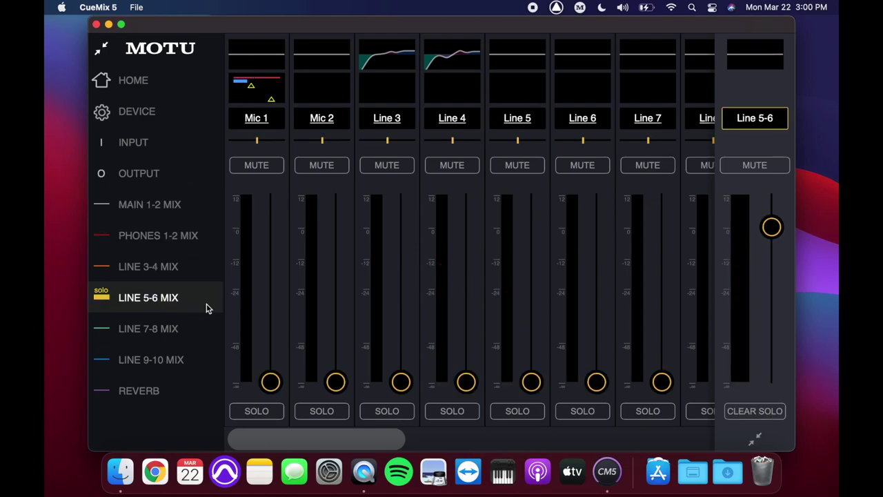
click(206, 328)
click(203, 358)
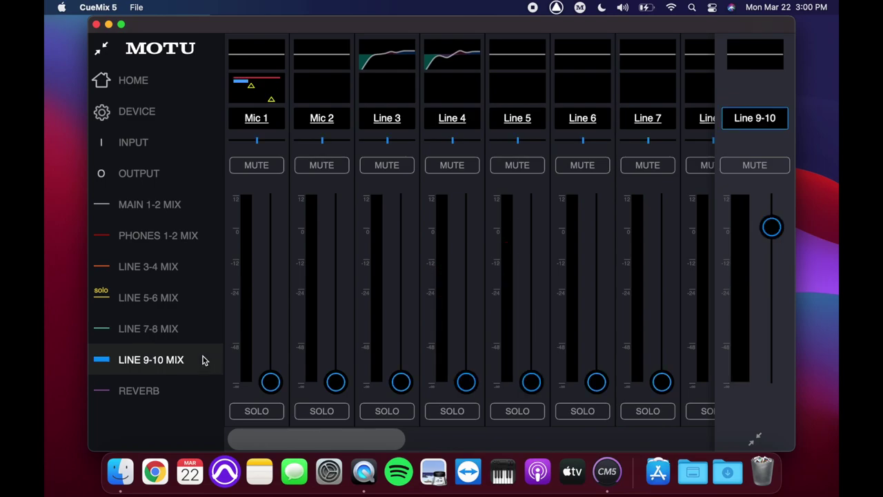
- Raise the Reverb return fader to just under 0 dB in the Main 1-2 mix
click(209, 206)
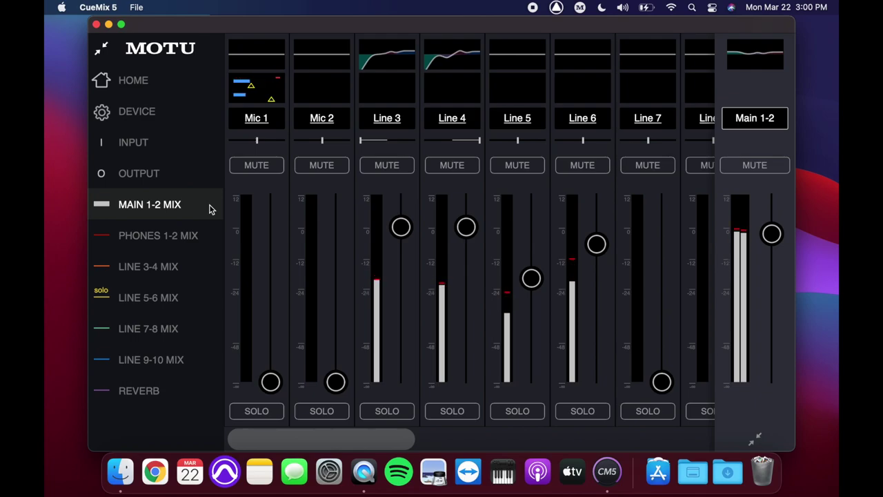
drag(355, 436, 670, 423)
drag(635, 383, 633, 236)
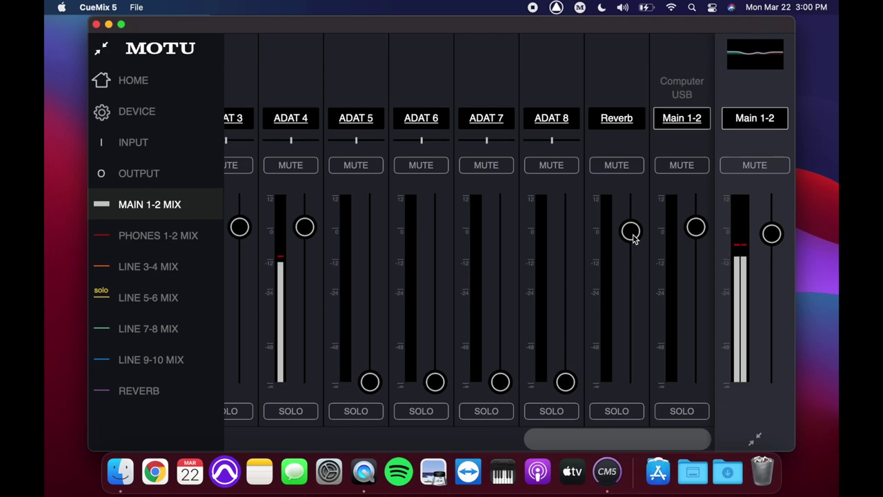
- Open the Reverb mix and bring its first input channels, starting at Mic 1, into view
click(183, 400)
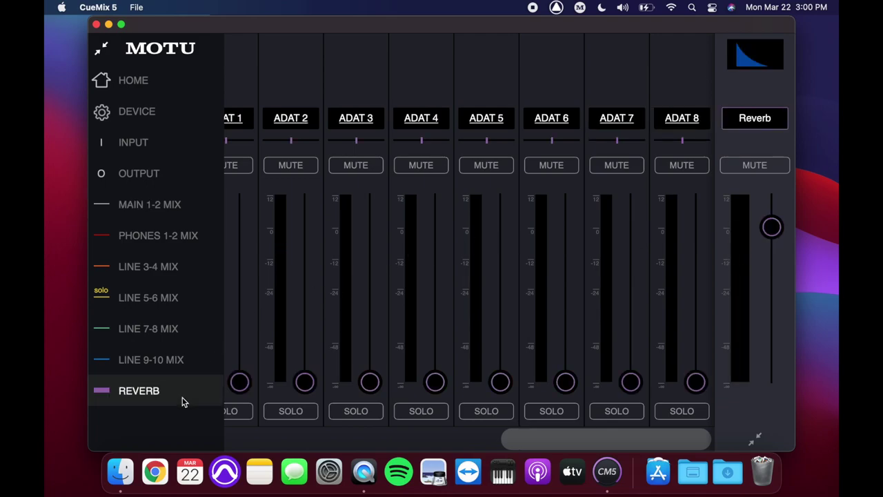
scroll(502, 302, left, 10)
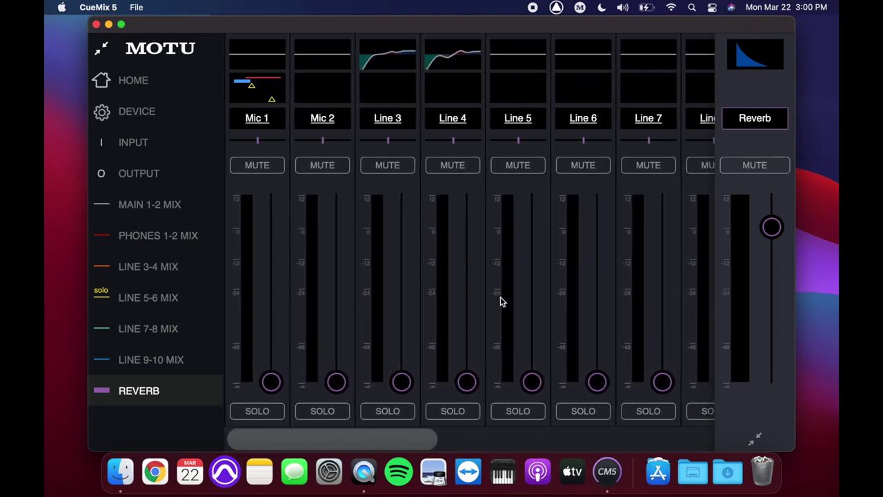